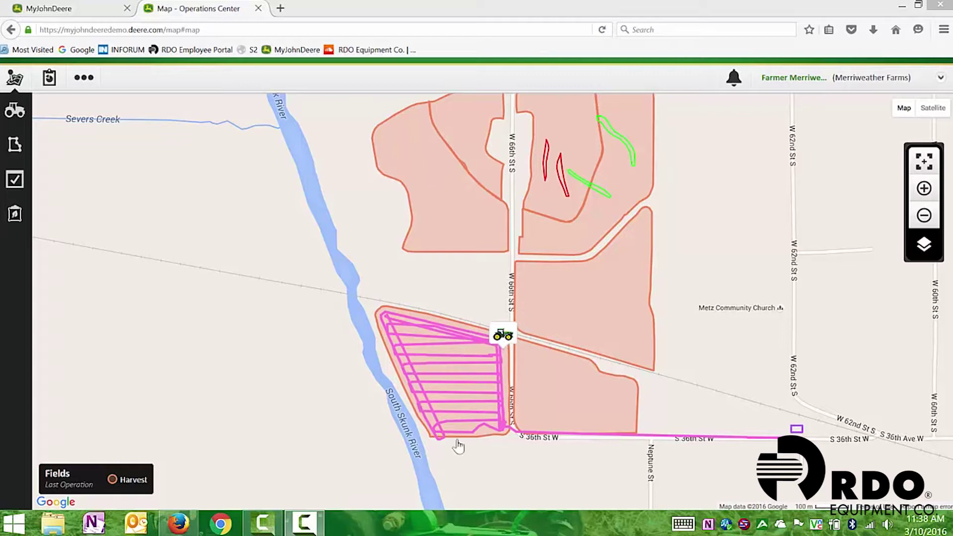
- Review the Demo Telematic Machine's details and try sending a file to it
{"action": "left_click", "coordinate": [508, 339]}
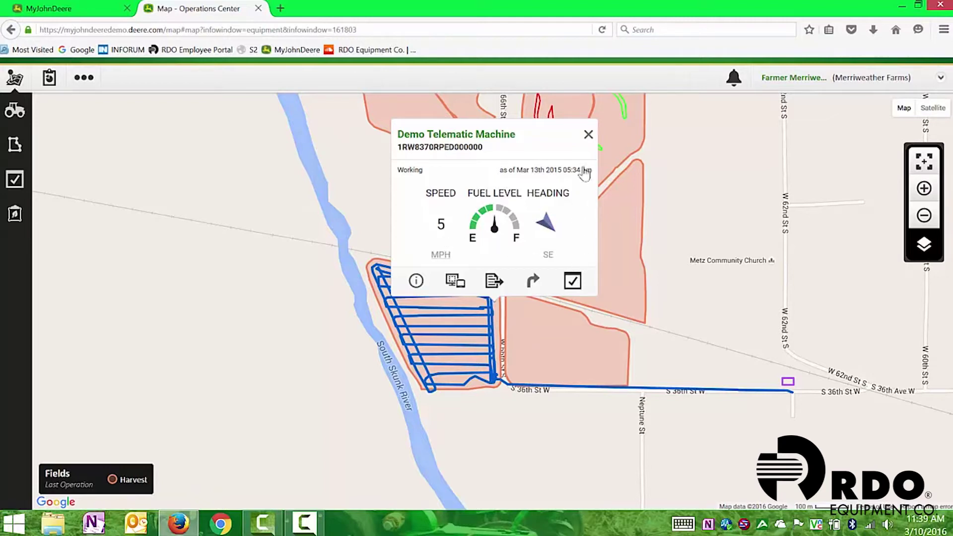
{"action": "left_click", "coordinate": [589, 135]}
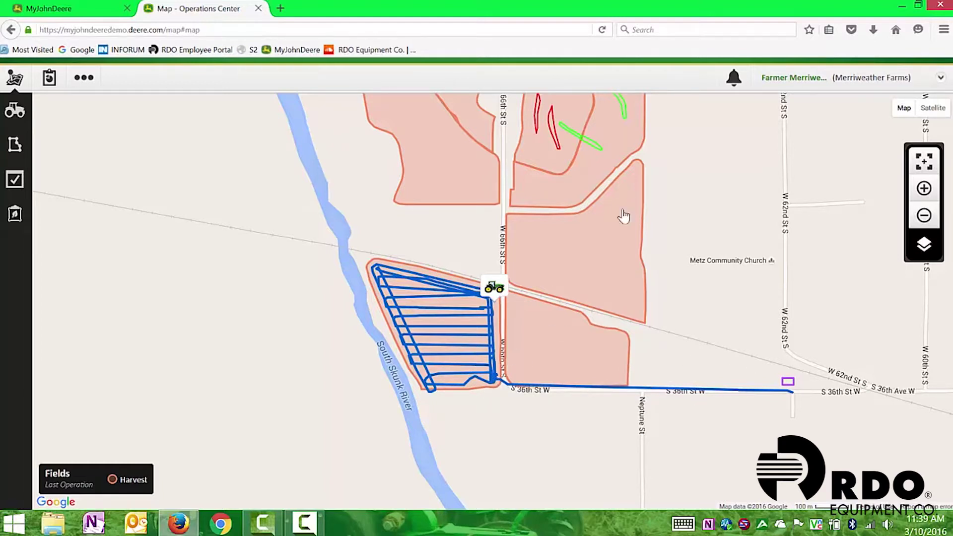
{"action": "left_click", "coordinate": [494, 288]}
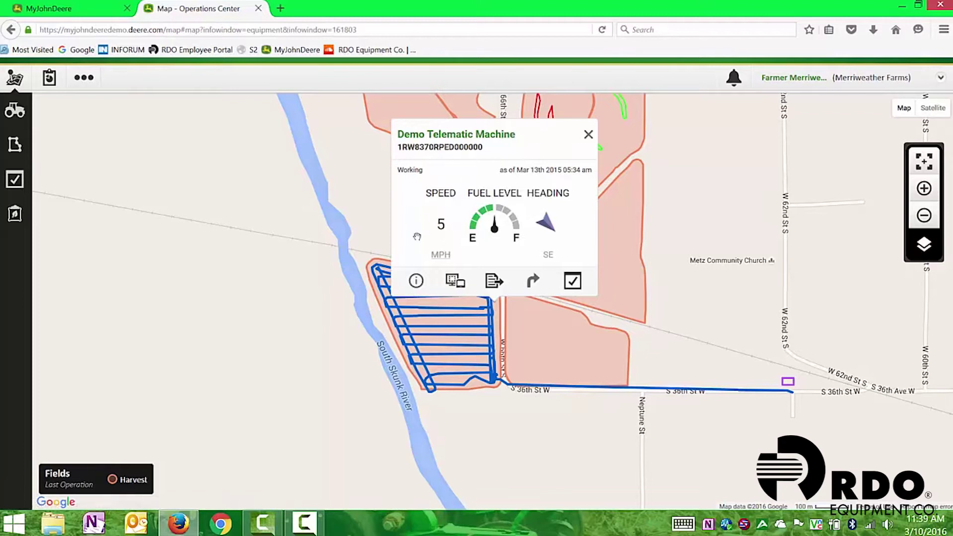
{"action": "left_click", "coordinate": [493, 287]}
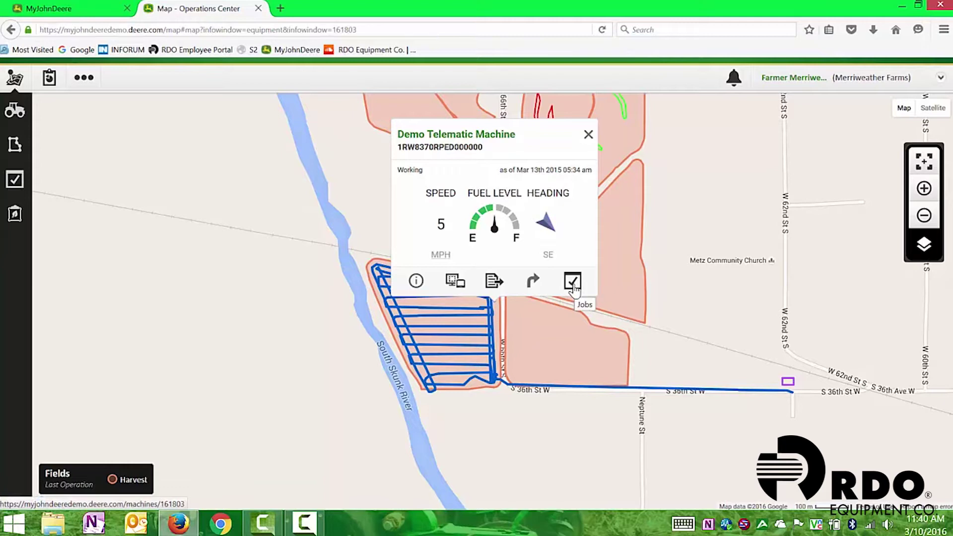
{"action": "left_click", "coordinate": [580, 199]}
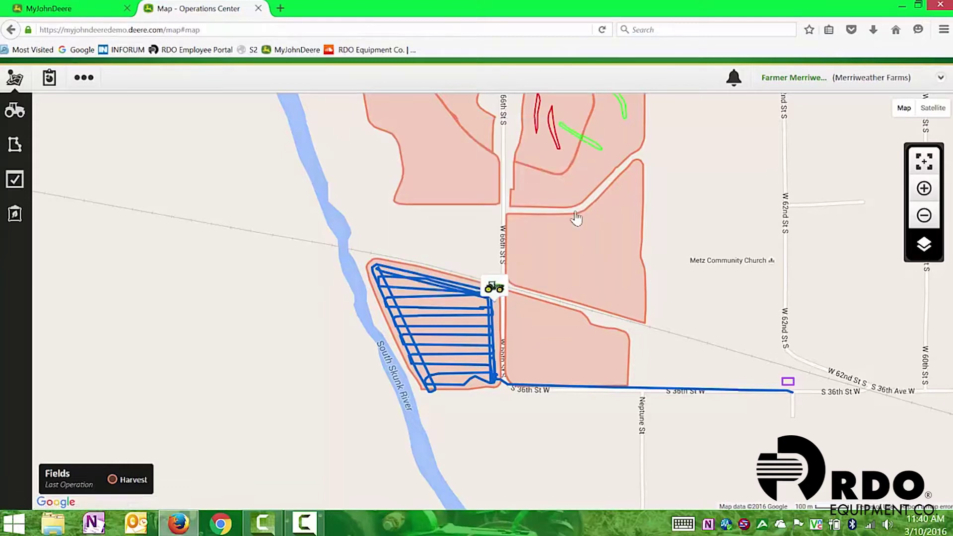
- Check the jobs list, then open field 02's 2015 soybean yield map (61.66 bu/ac) in Field Analyzer
{"action": "left_click", "coordinate": [18, 185]}
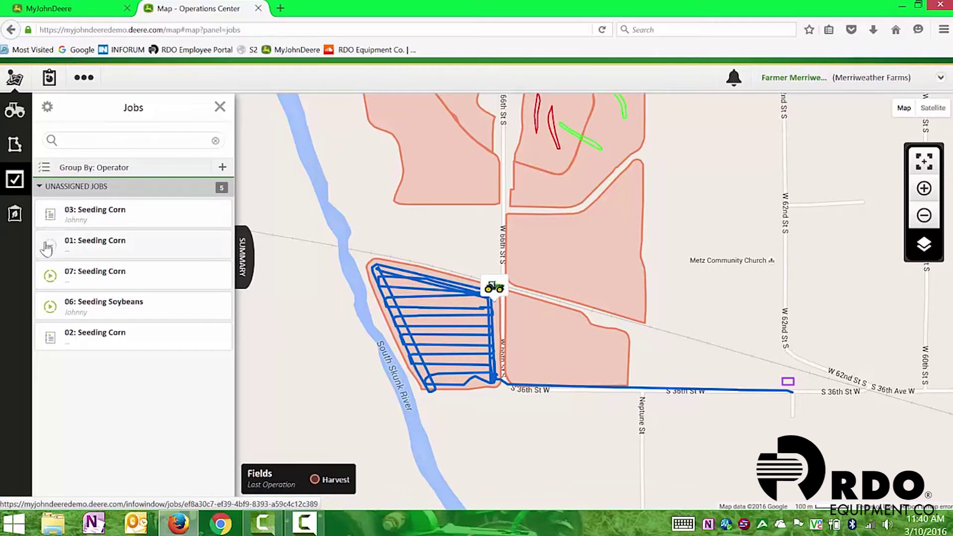
{"action": "left_click", "coordinate": [49, 276]}
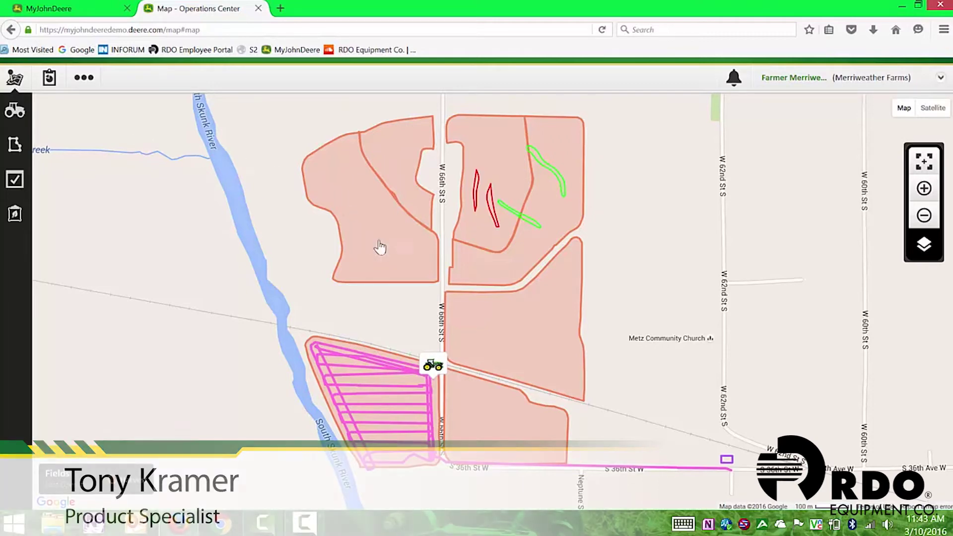
{"action": "left_click", "coordinate": [355, 203]}
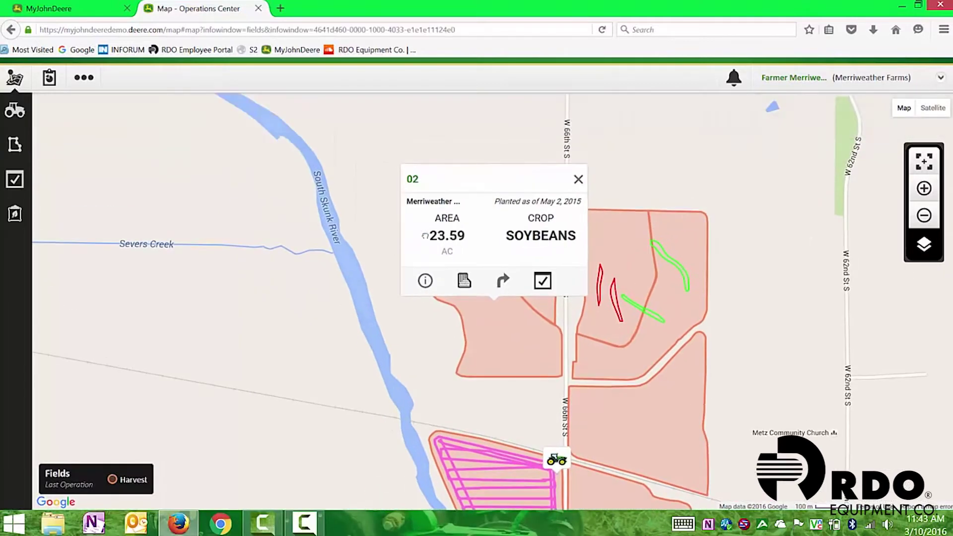
{"action": "left_click", "coordinate": [464, 286]}
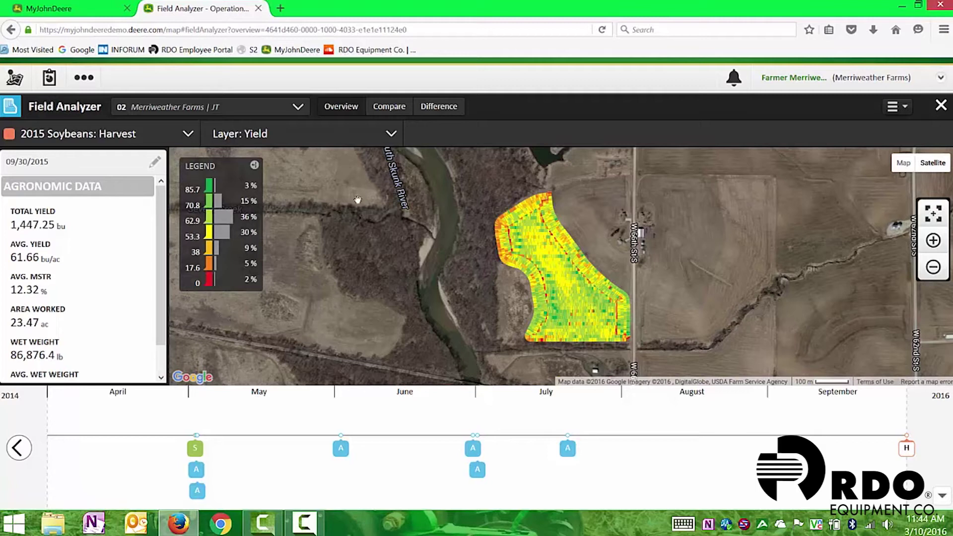
{"action": "left_click", "coordinate": [155, 167]}
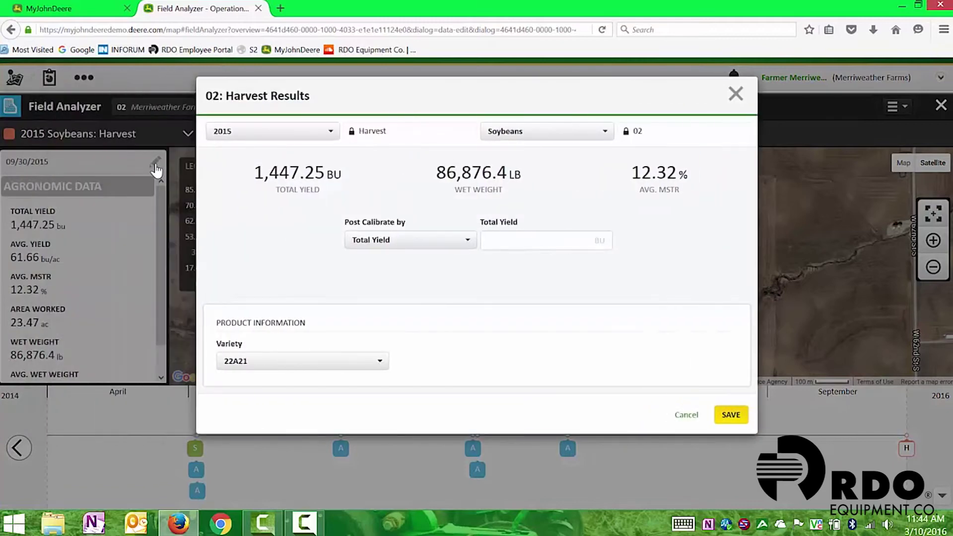
{"action": "double_click", "coordinate": [380, 131]}
{"action": "double_click", "coordinate": [637, 131]}
{"action": "left_click", "coordinate": [330, 132]}
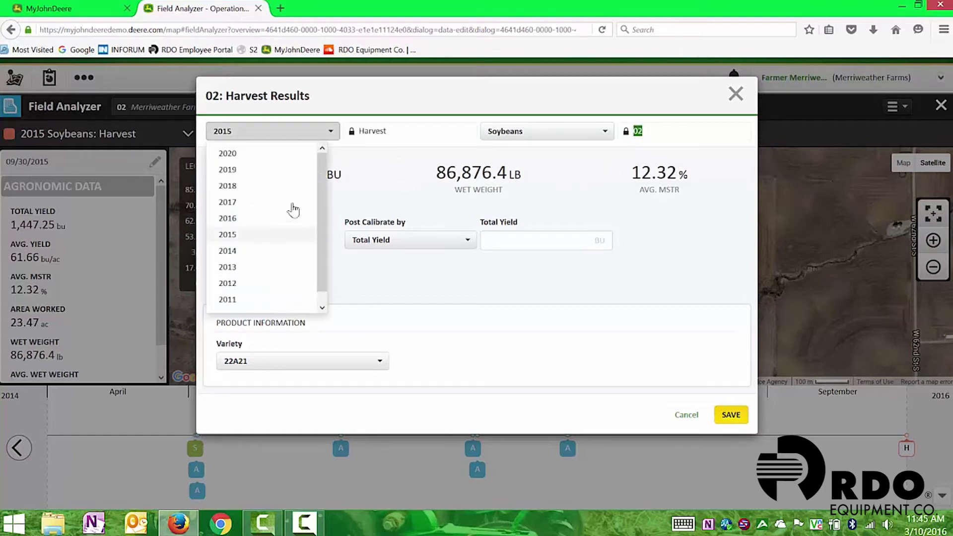
{"action": "left_click", "coordinate": [326, 130]}
{"action": "left_click", "coordinate": [571, 132]}
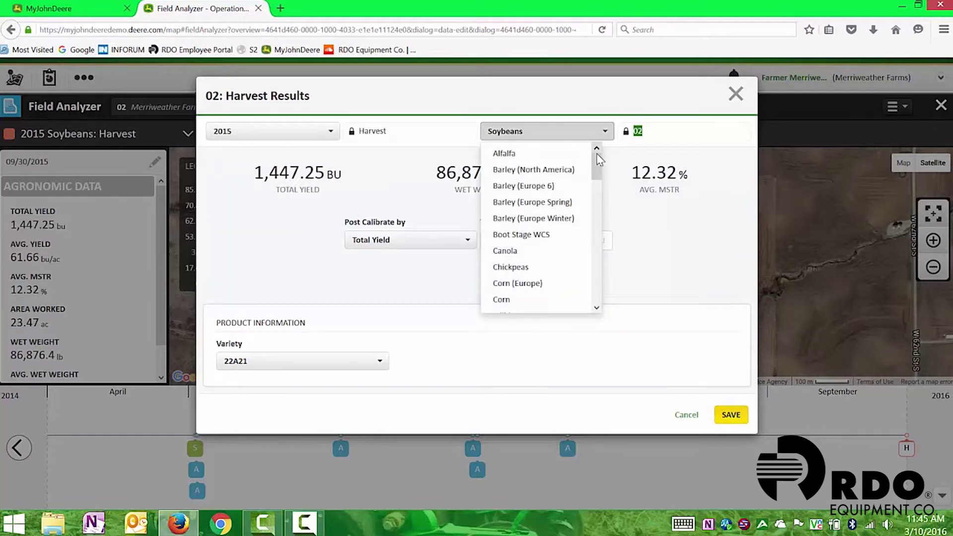
{"action": "scroll", "coordinate": [598, 156], "scroll_direction": "down", "scroll_amount": 1}
{"action": "scroll", "coordinate": [597, 156], "scroll_direction": "up", "scroll_amount": 1}
{"action": "key", "text": "Escape"}
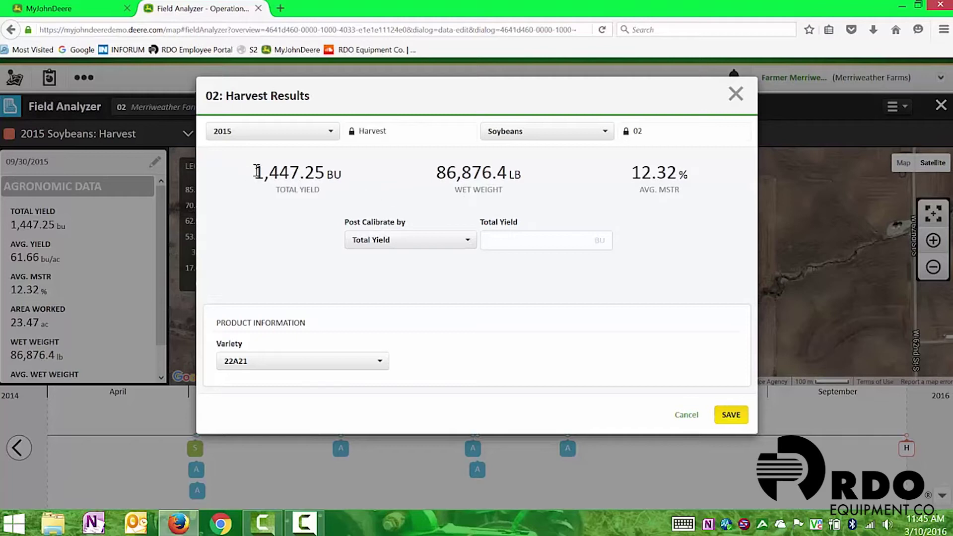
{"action": "left_click_drag", "start_coordinate": [257, 172], "coordinate": [351, 177]}
{"action": "left_click", "coordinate": [441, 181]}
{"action": "left_click_drag", "start_coordinate": [445, 173], "coordinate": [544, 175]}
{"action": "left_click", "coordinate": [595, 175]}
{"action": "left_click_drag", "start_coordinate": [702, 180], "coordinate": [642, 173]}
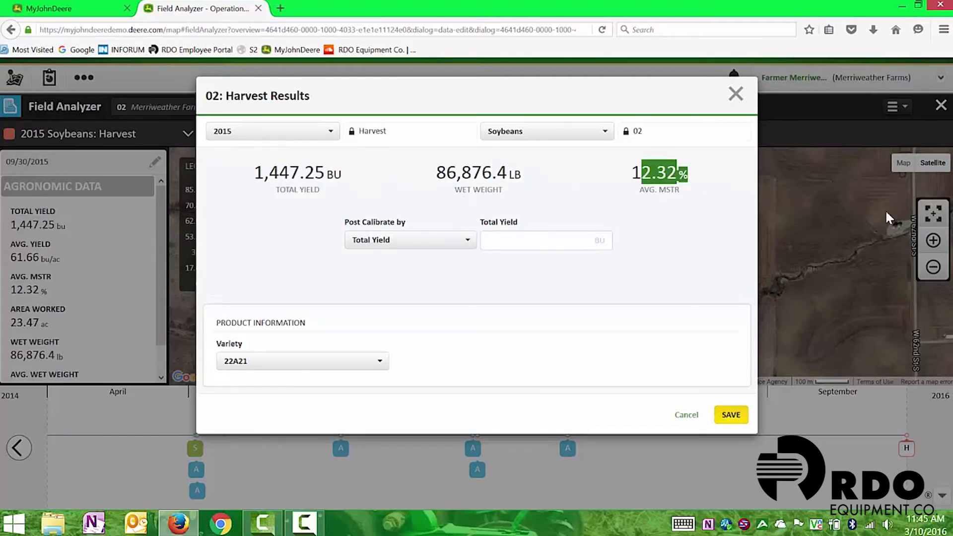
{"action": "left_click", "coordinate": [510, 309]}
{"action": "left_click", "coordinate": [379, 360]}
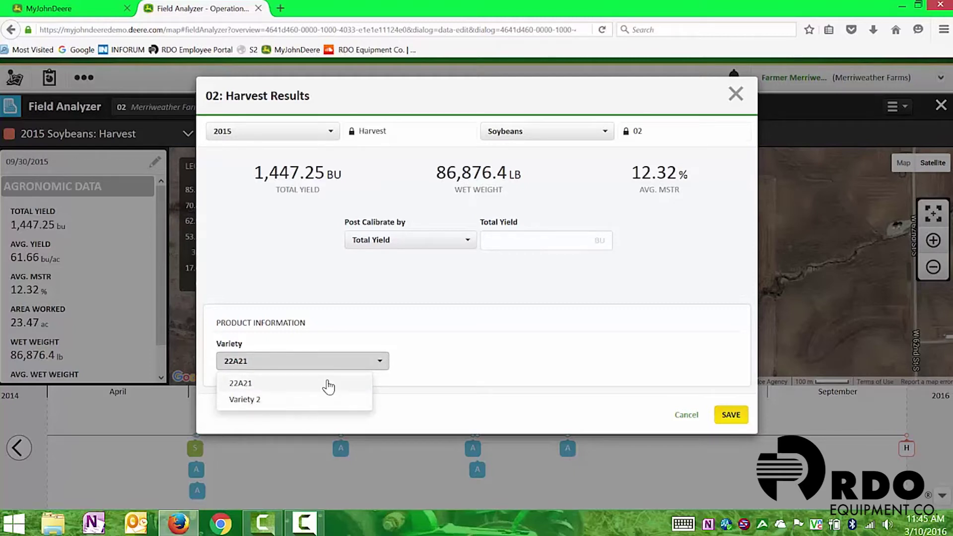
{"action": "left_click", "coordinate": [391, 459]}
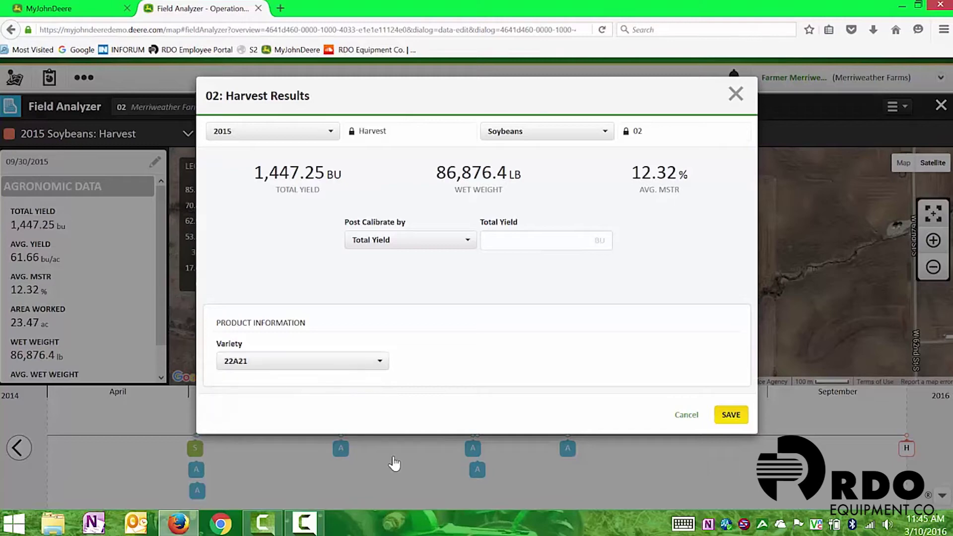
{"action": "left_click", "coordinate": [735, 94]}
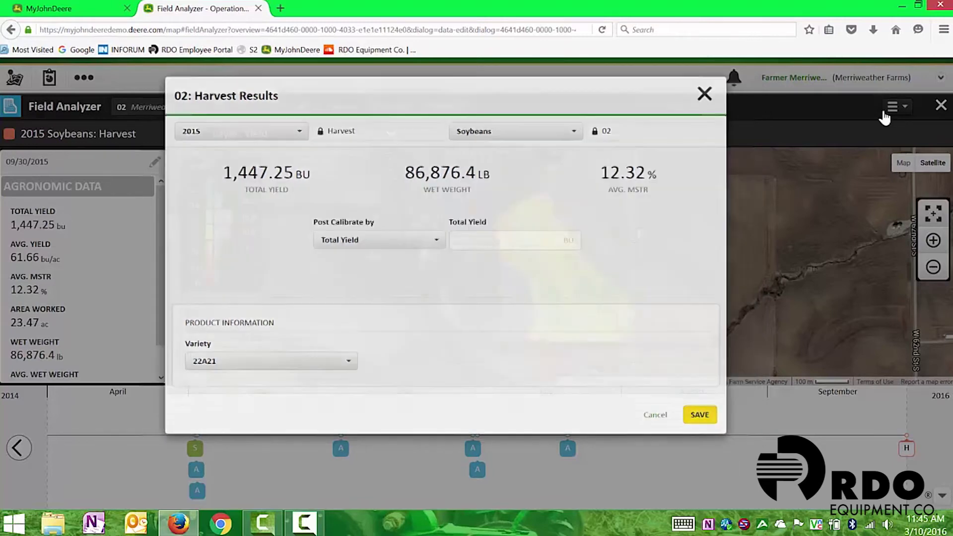
- Switch field 02 to the 2015 Soybeans: Seeding map and edit its Seeding Results variety
{"action": "left_click", "coordinate": [125, 135]}
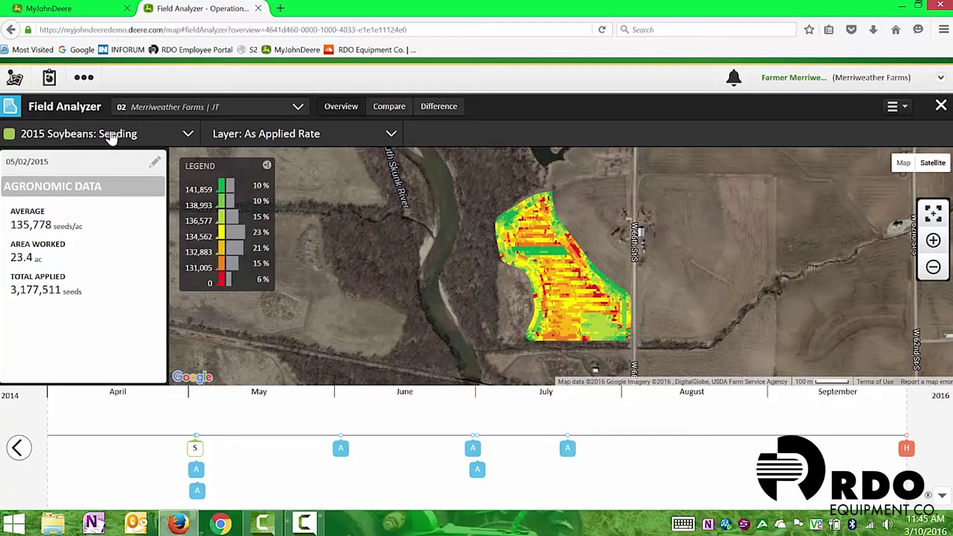
{"action": "left_click", "coordinate": [155, 164]}
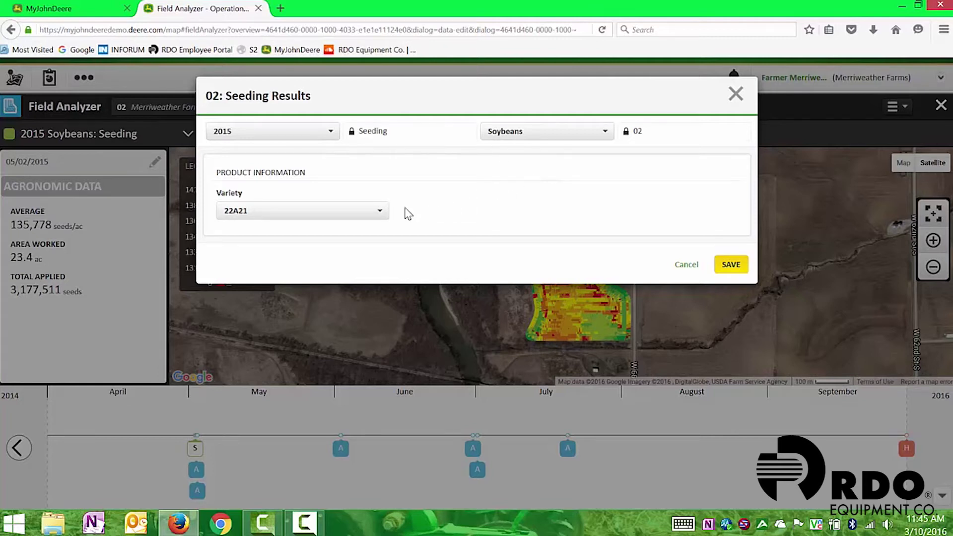
{"action": "left_click", "coordinate": [379, 214]}
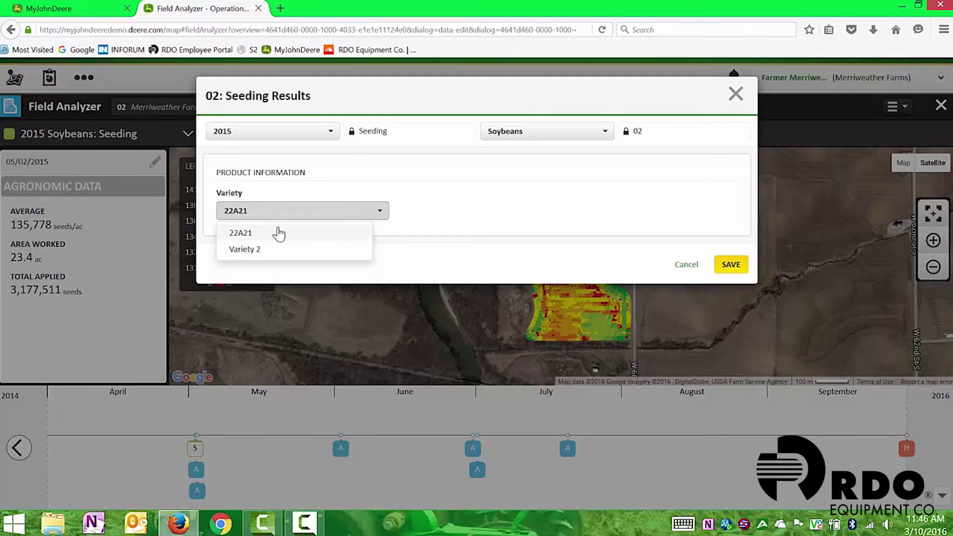
- Keep variety 22A21 and save the 2015 soybean Seeding Results
{"action": "left_click", "coordinate": [449, 230]}
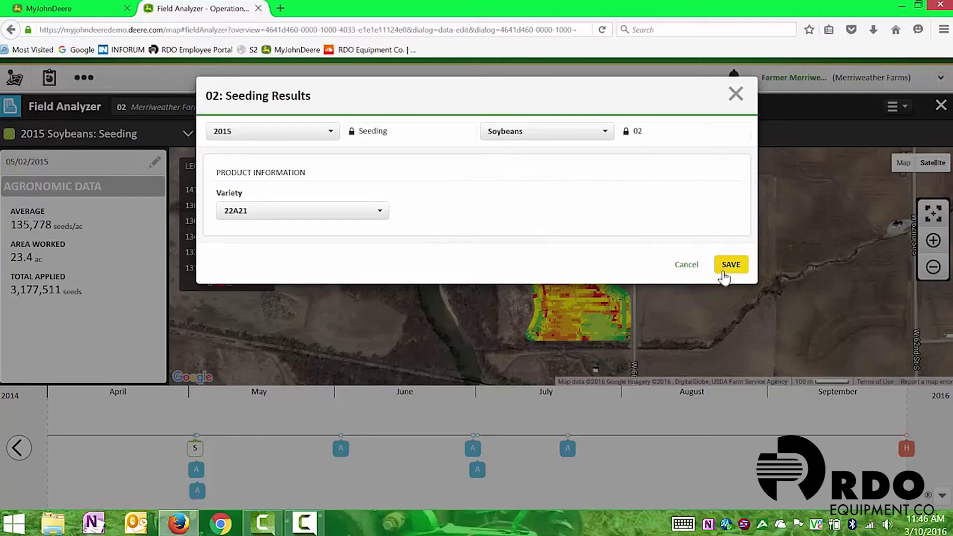
{"action": "left_click", "coordinate": [734, 95]}
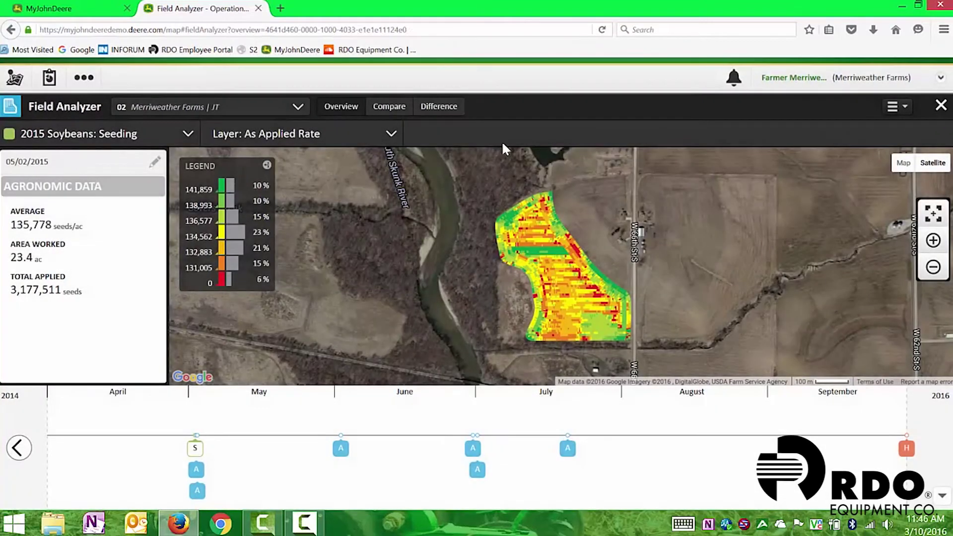